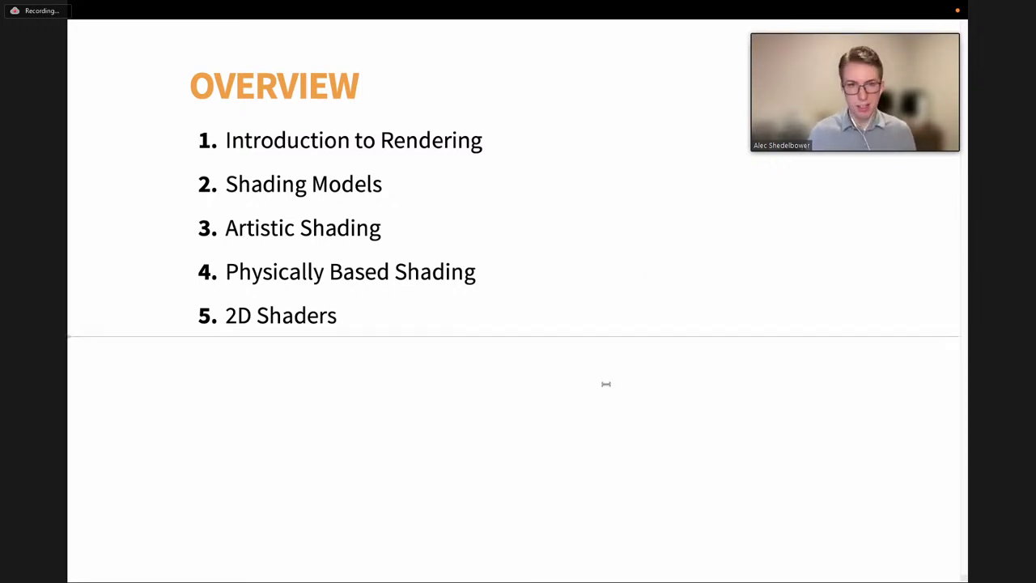
# Advance the presentation from the Overview slide through the rendering introduction to the Anatomy of a Scene slide
pyautogui.press('Right')
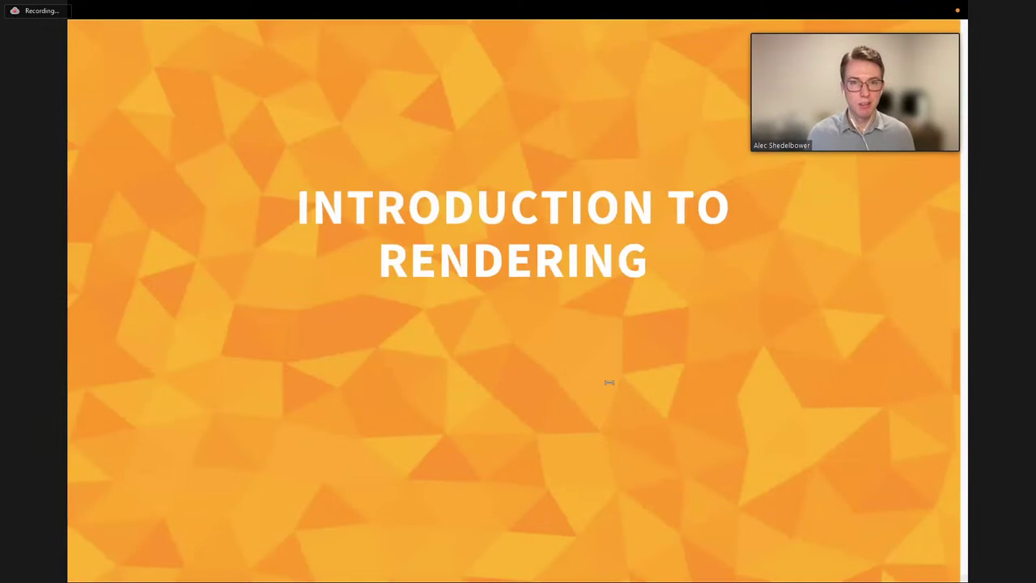
pyautogui.press('Right')
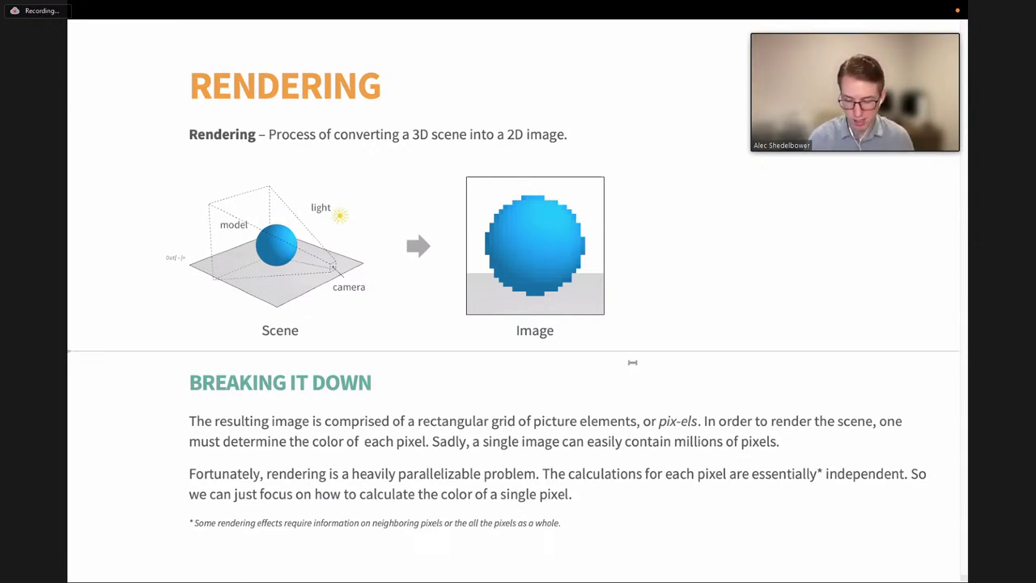
pyautogui.press('pagedown')
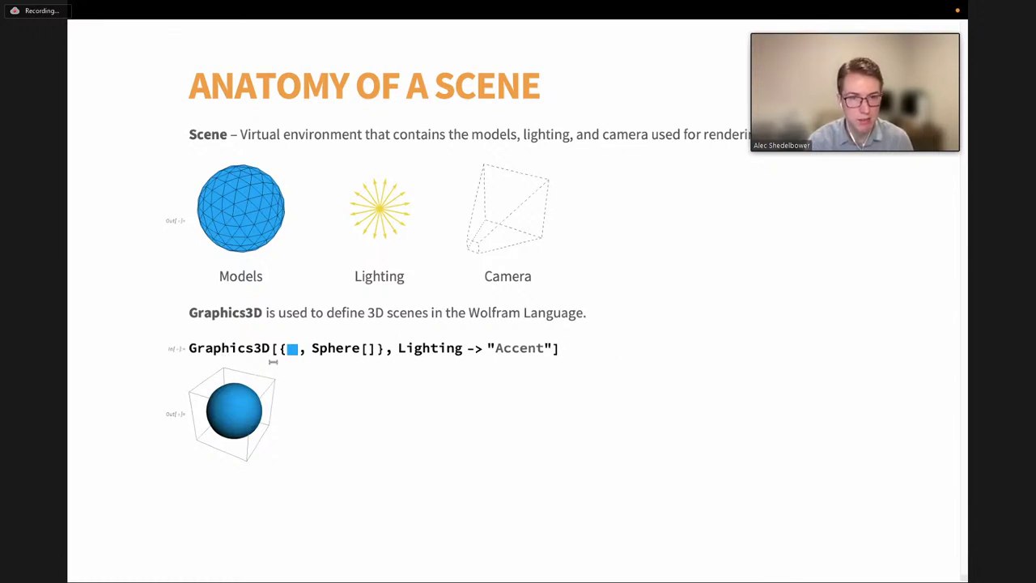
# Highlight Sphere and the Lighting -> "Accent" option in the Graphics3D code, and rotate the rendered blue sphere's view
pyautogui.doubleClick(342, 349)
pyautogui.moveTo(399, 348); pyautogui.dragTo(553, 348)
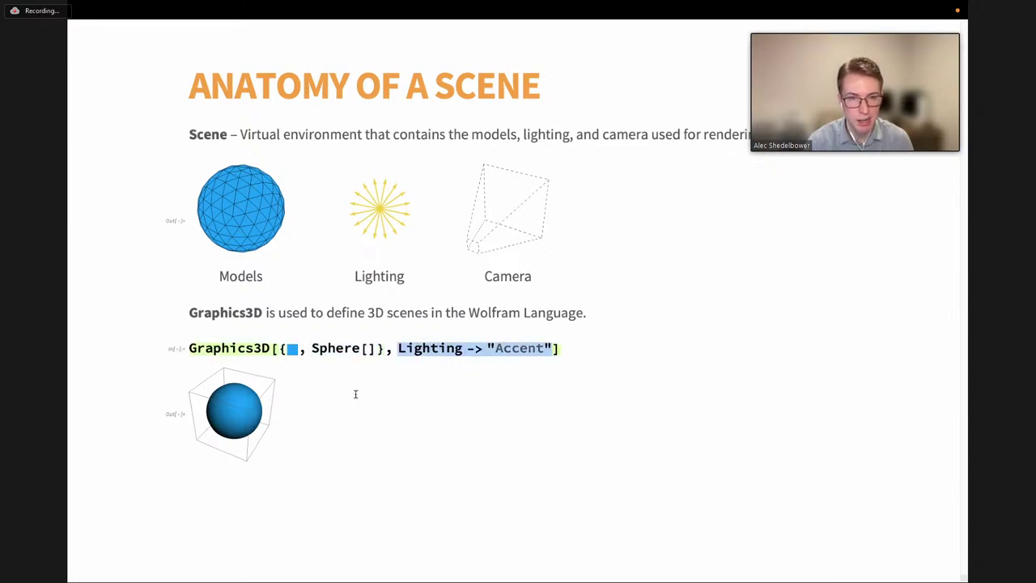
pyautogui.click(244, 416)
pyautogui.moveTo(244, 416)
pyautogui.mouseDown()
pyautogui.moveTo(317, 384)
pyautogui.moveTo(185, 419)
pyautogui.moveTo(257, 486)
pyautogui.moveTo(240, 365)
pyautogui.moveTo(231, 409)
pyautogui.moveTo(243, 429)
pyautogui.moveTo(219, 409)
pyautogui.moveTo(228, 414)
pyautogui.mouseUp()
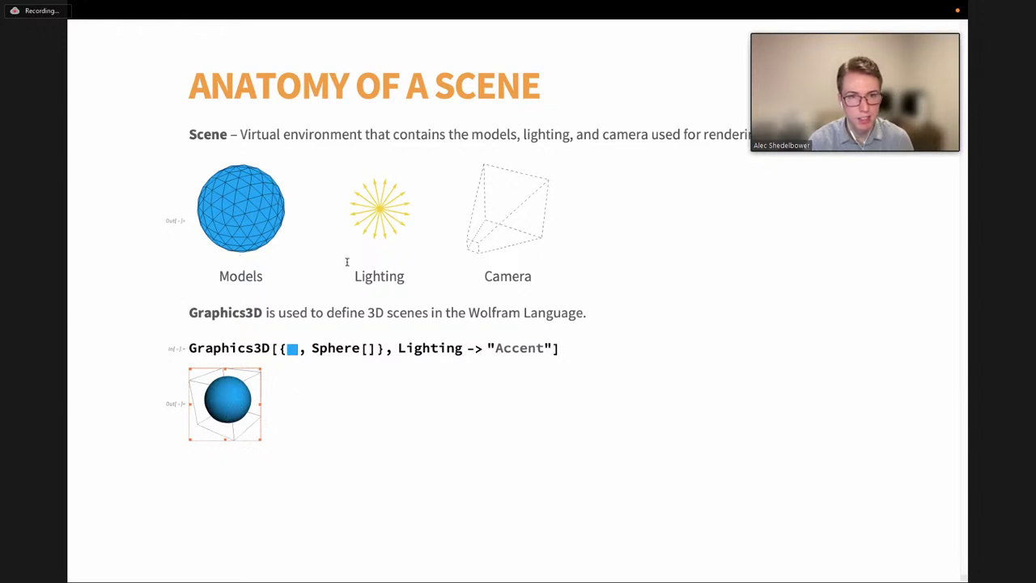
pyautogui.click(393, 300)
# Advance past the Models slide to the Lighting slide and bring its Specification section into view
pyautogui.press('pagedown')
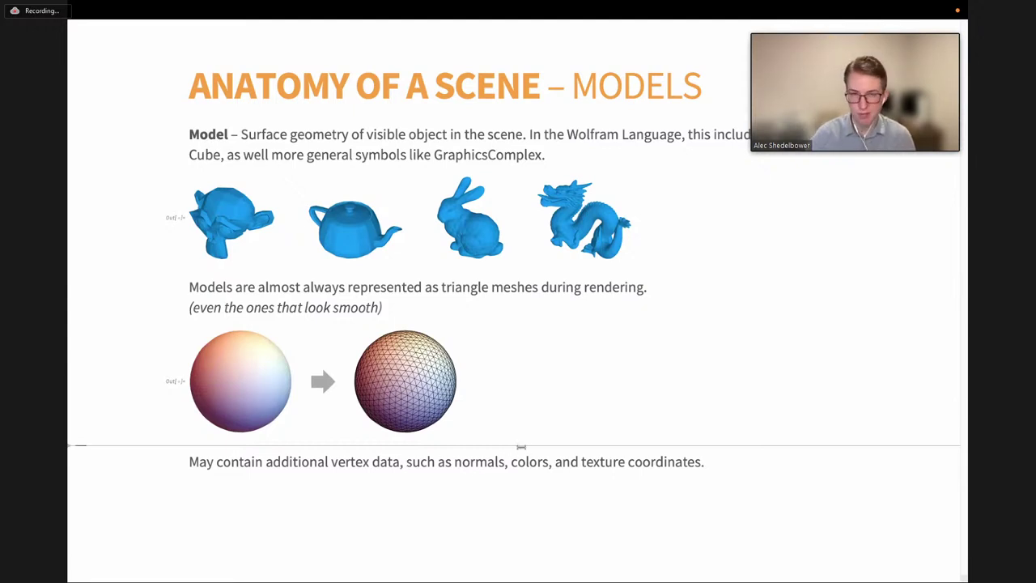
pyautogui.press('pagedown')
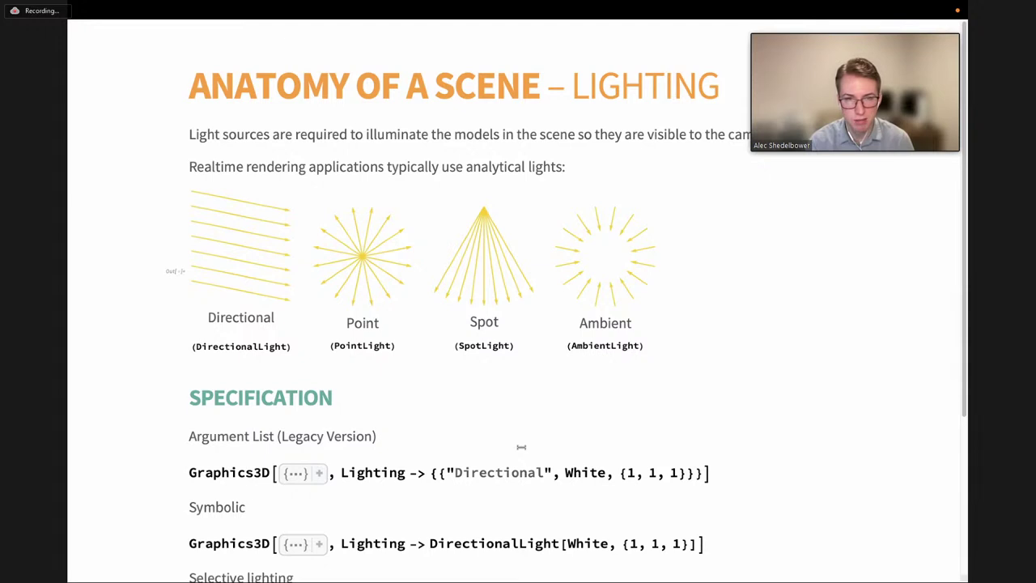
pyautogui.click(323, 178)
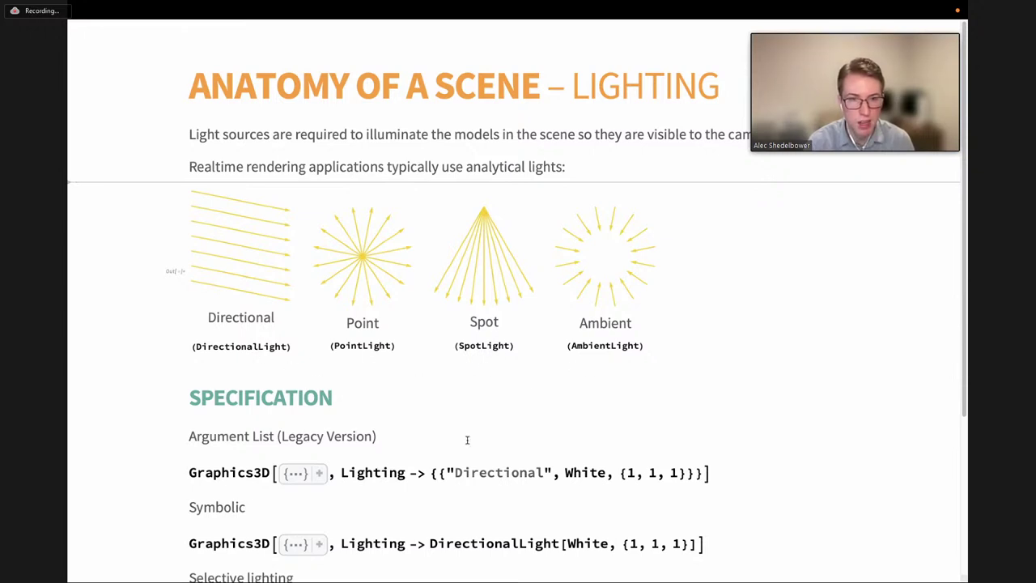
pyautogui.scroll(-2, 467, 439)
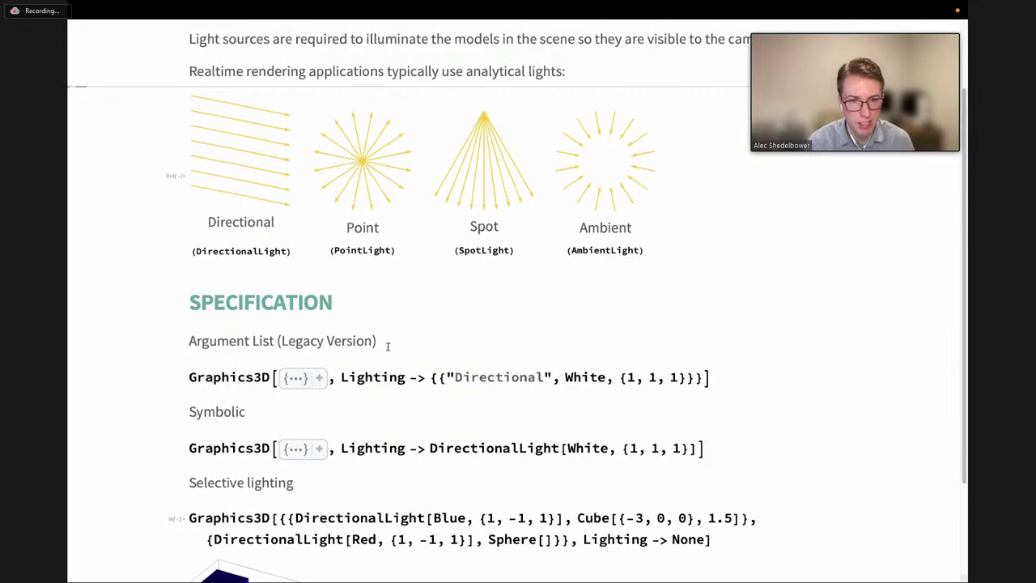
pyautogui.scroll(-2, 413, 392)
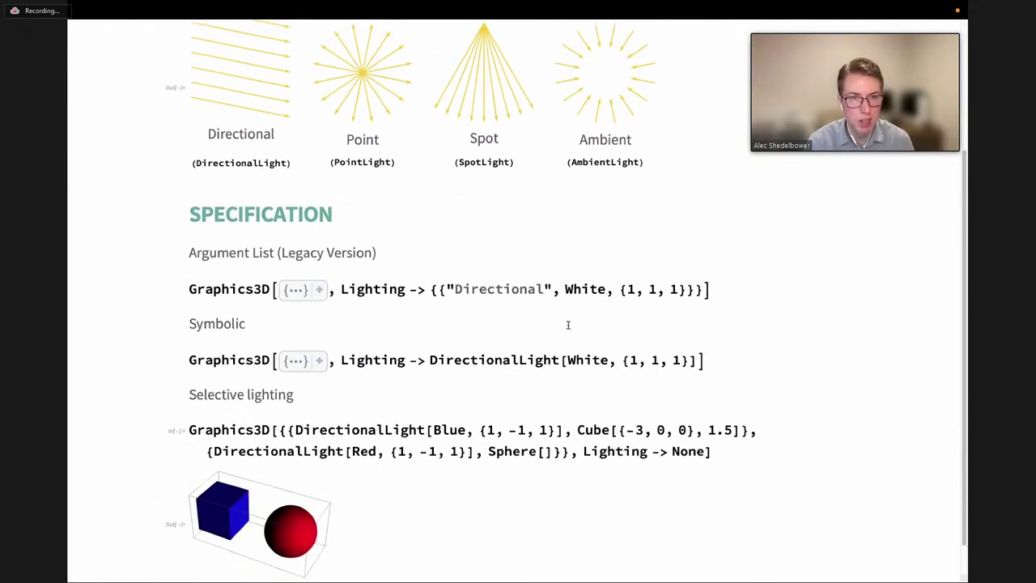
# Highlight the "Directional" light type and its White, {1, 1, 1} arguments in the legacy argument-list example
pyautogui.doubleClick(440, 290)
pyautogui.doubleClick(487, 291)
pyautogui.moveTo(565, 291); pyautogui.dragTo(685, 294)
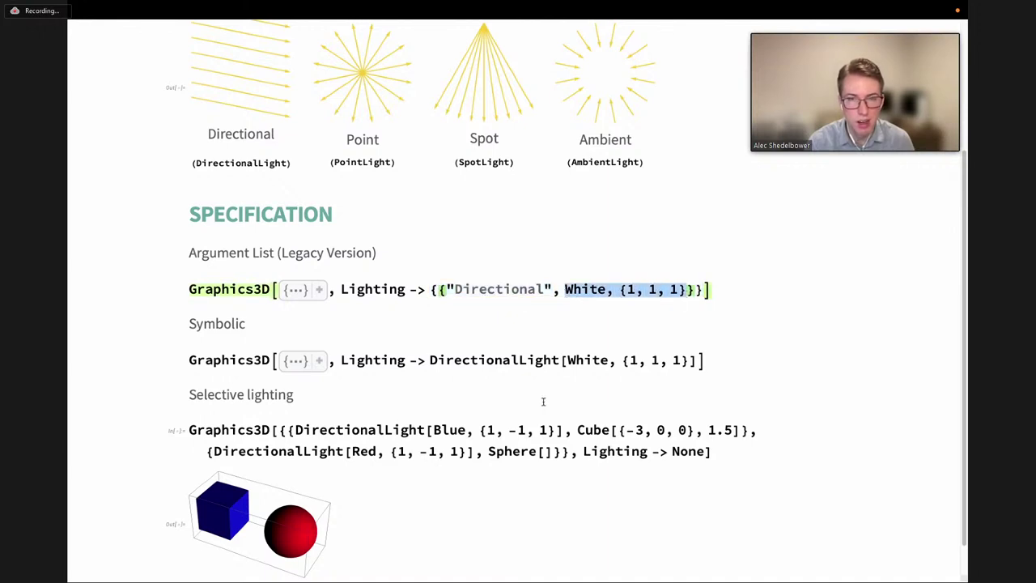
pyautogui.scroll(-1, 449, 412)
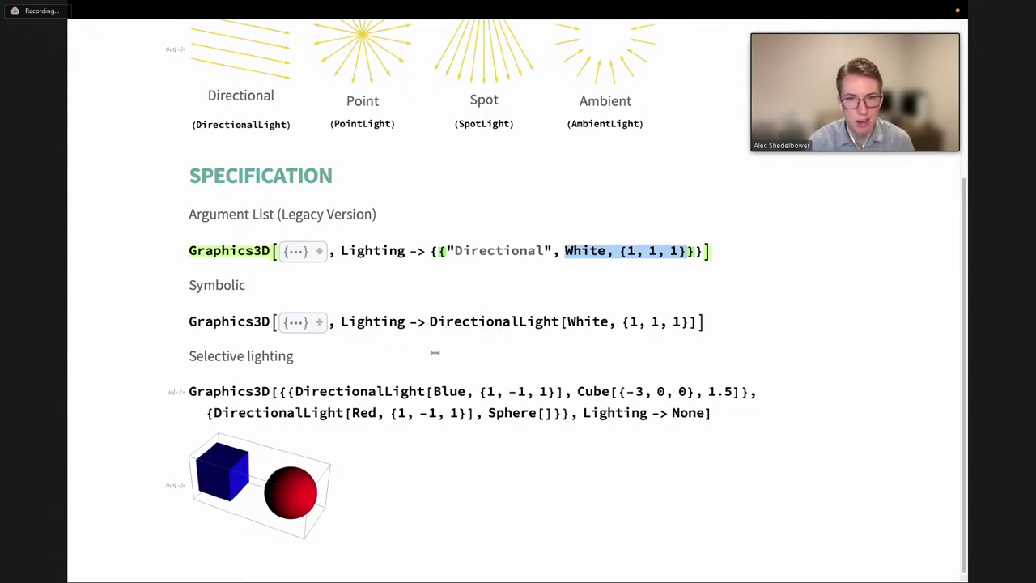
# Highlight the symbolic DirectionalLight[White, {1, 1, 1}] expression and each object's light group in the selective lighting example
pyautogui.doubleClick(474, 323)
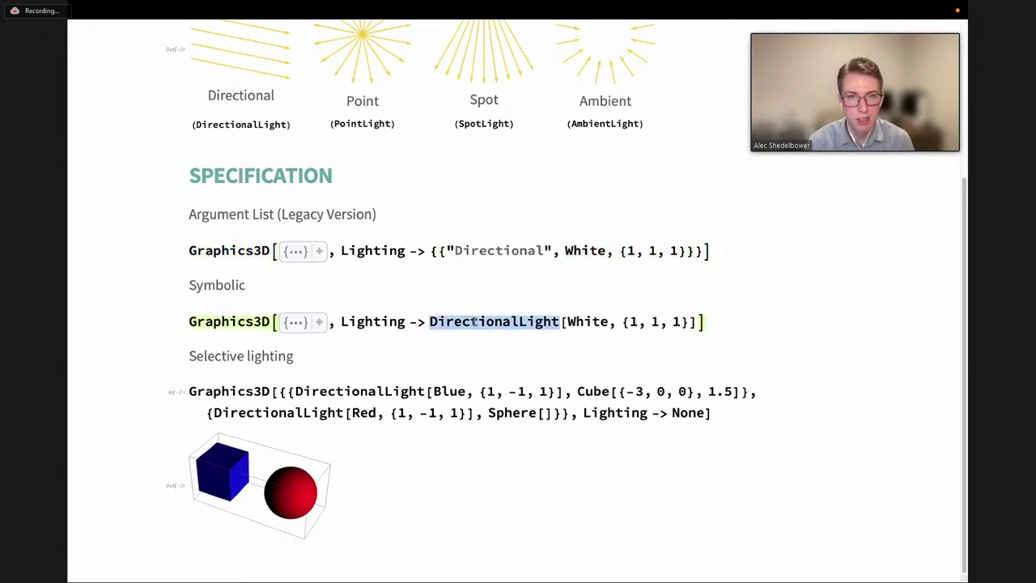
pyautogui.moveTo(566, 322); pyautogui.dragTo(690, 323)
pyautogui.click(620, 340)
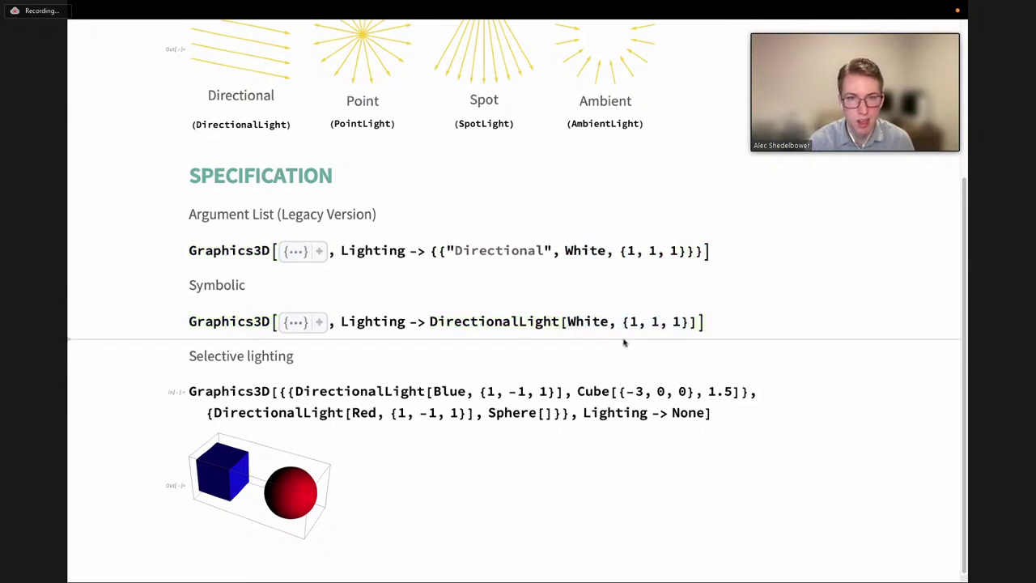
pyautogui.tripleClick(474, 322)
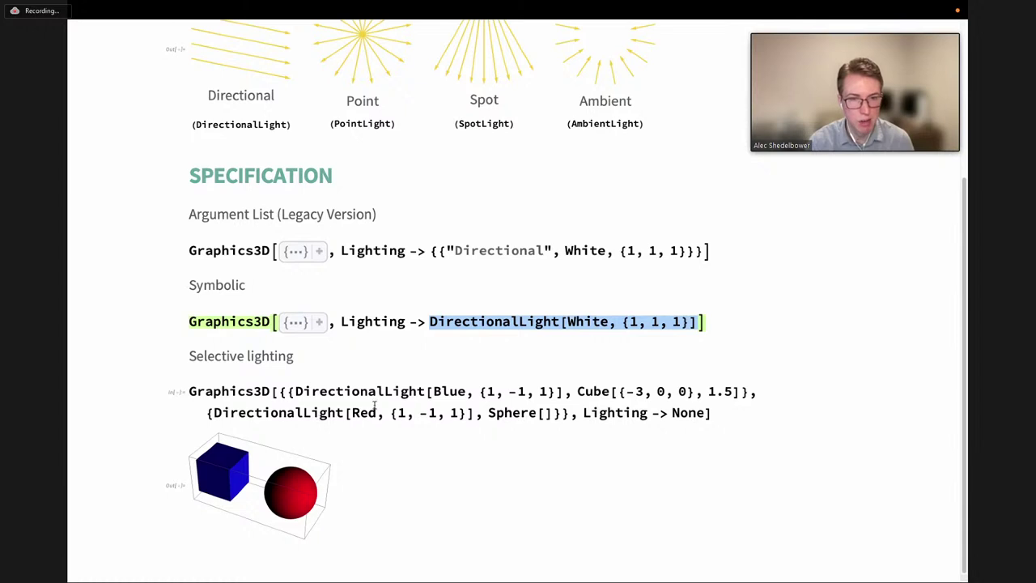
pyautogui.doubleClick(289, 391)
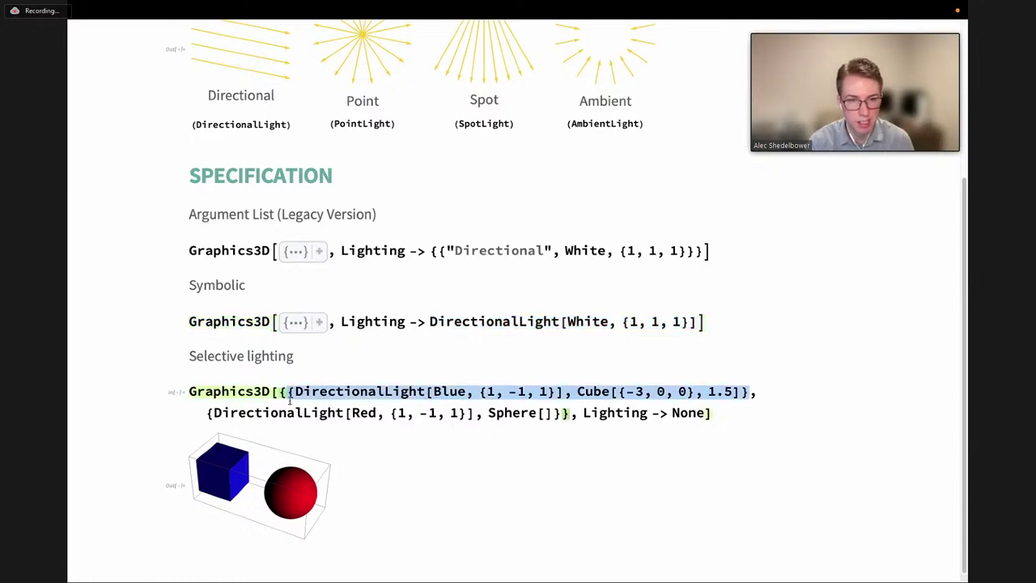
pyautogui.doubleClick(208, 413)
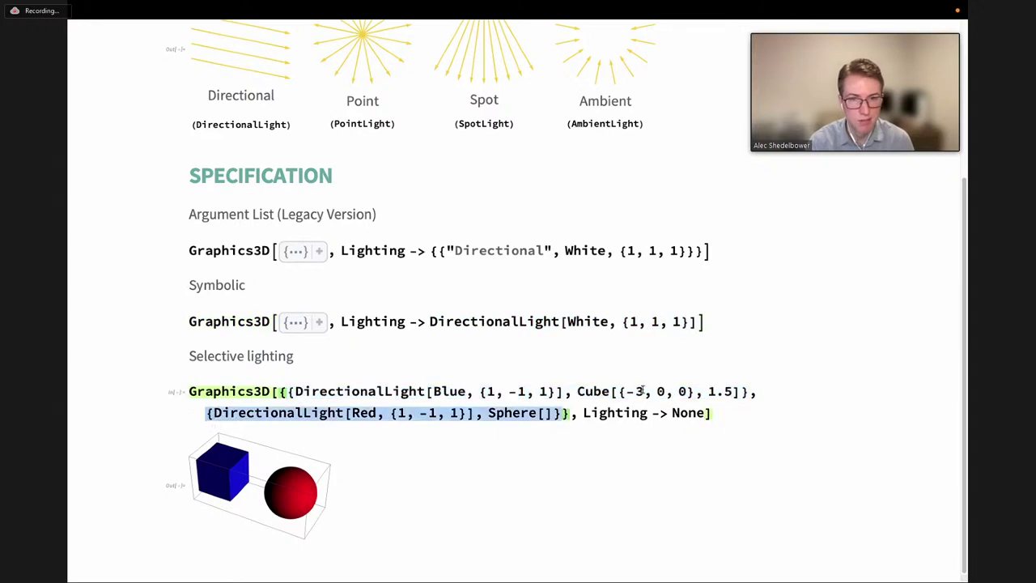
# Go to the Anatomy of a Scene – Camera slide and slightly reduce the ViewPoint x and ViewAngle values in the demo
pyautogui.scroll(5, 567, 387)
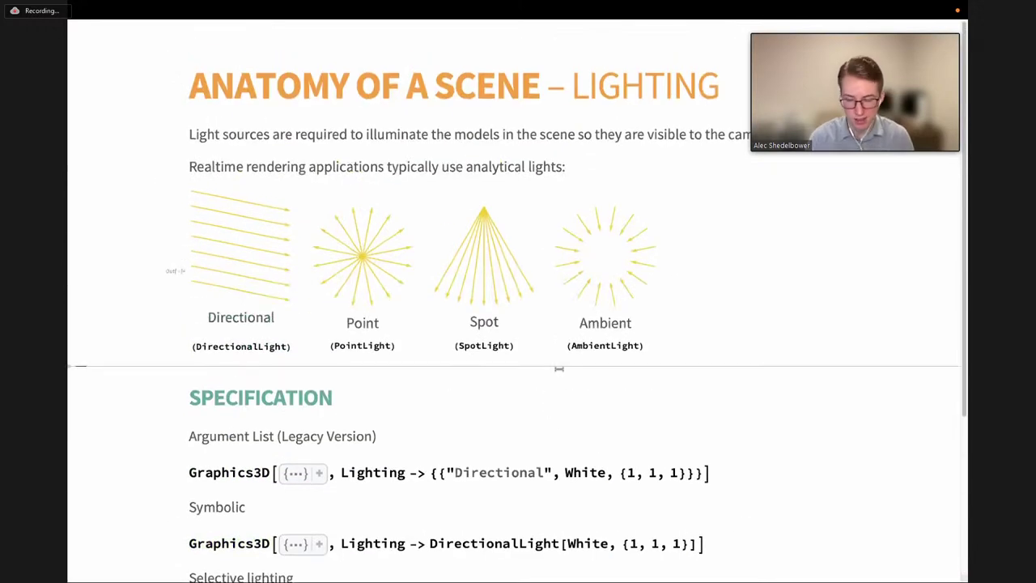
pyautogui.press('pagedown')
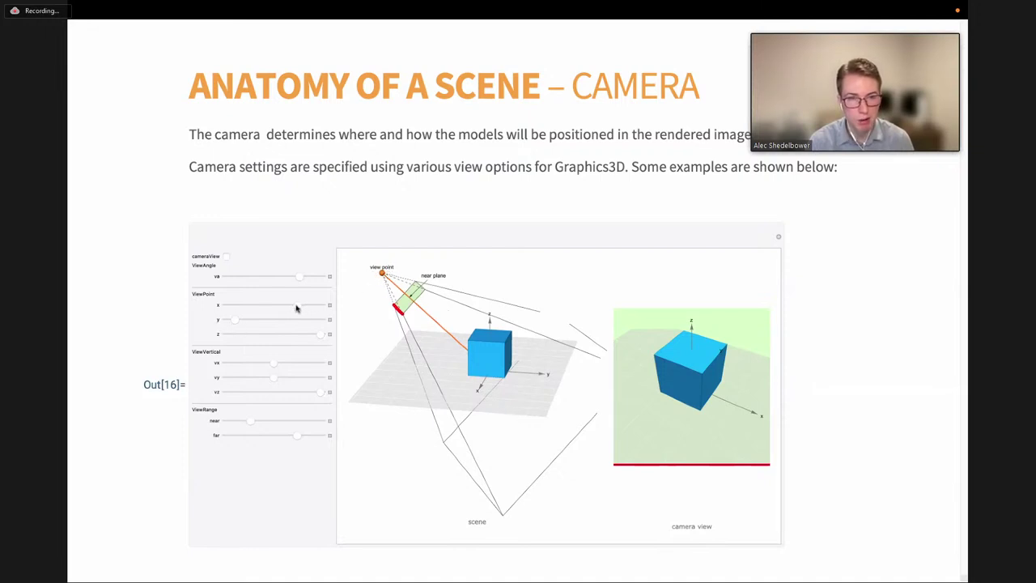
pyautogui.moveTo(297, 307)
pyautogui.mouseDown()
pyautogui.moveTo(257, 311)
pyautogui.moveTo(305, 316)
pyautogui.moveTo(255, 320)
pyautogui.moveTo(300, 319)
pyautogui.mouseUp()
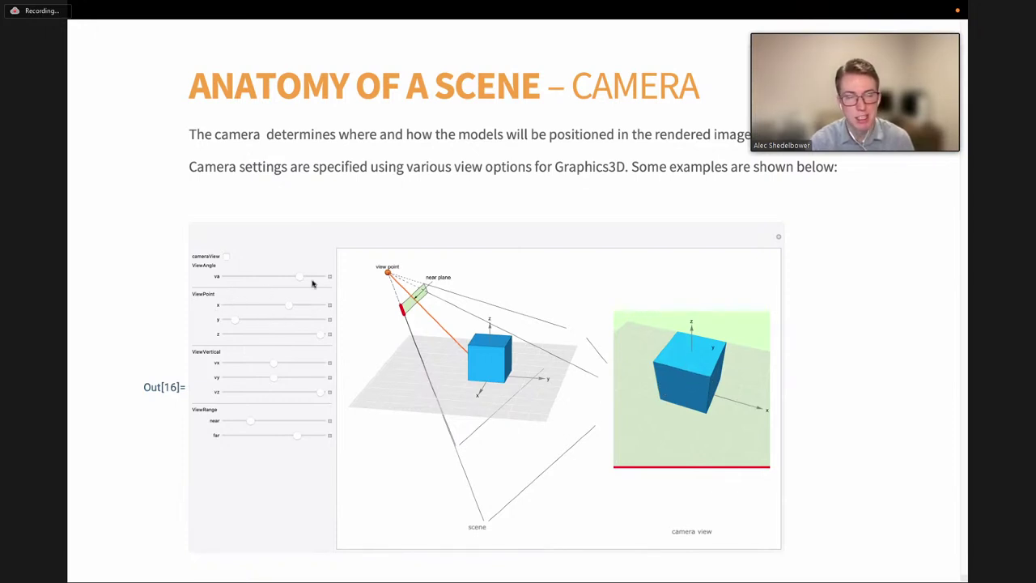
pyautogui.moveTo(284, 280)
pyautogui.mouseDown()
pyautogui.moveTo(243, 282)
pyautogui.moveTo(288, 286)
pyautogui.mouseUp()
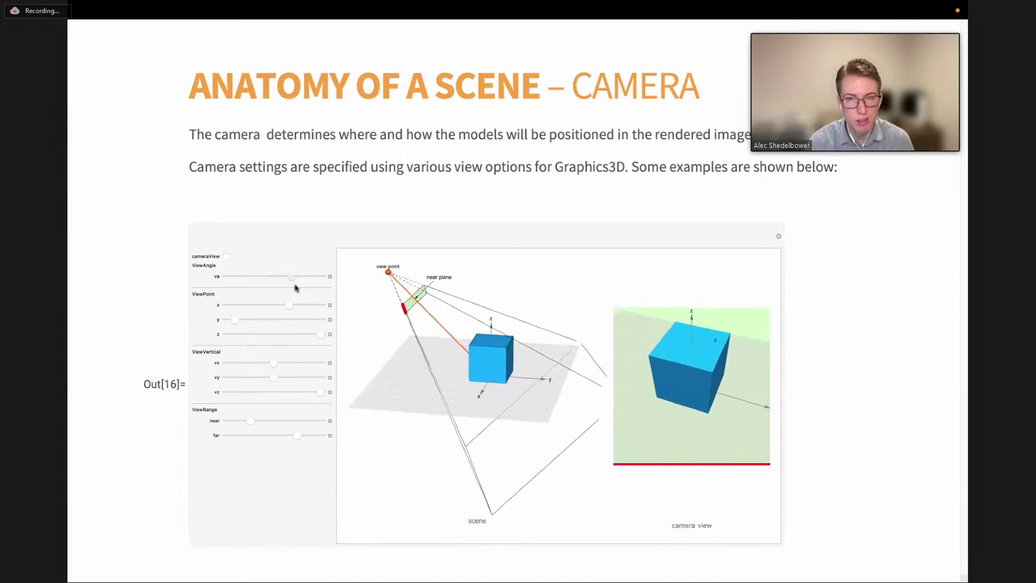
pyautogui.moveTo(294, 287)
pyautogui.mouseDown()
pyautogui.moveTo(309, 288)
pyautogui.moveTo(289, 289)
pyautogui.mouseUp()
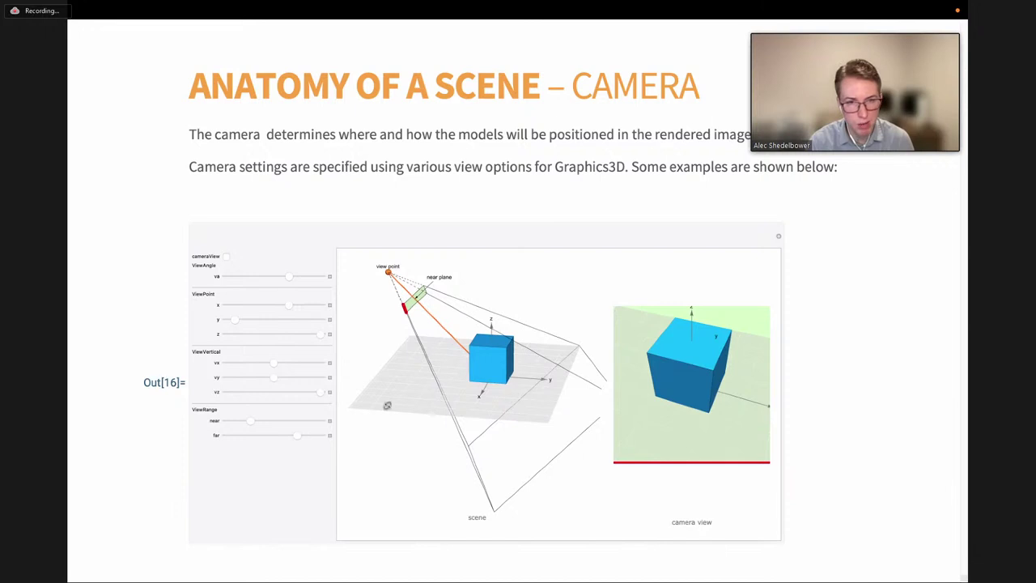
# Adjust the demo's near and far ViewRange planes and slightly increase the ViewVertical vx value to tilt the camera
pyautogui.moveTo(256, 423); pyautogui.dragTo(301, 427)
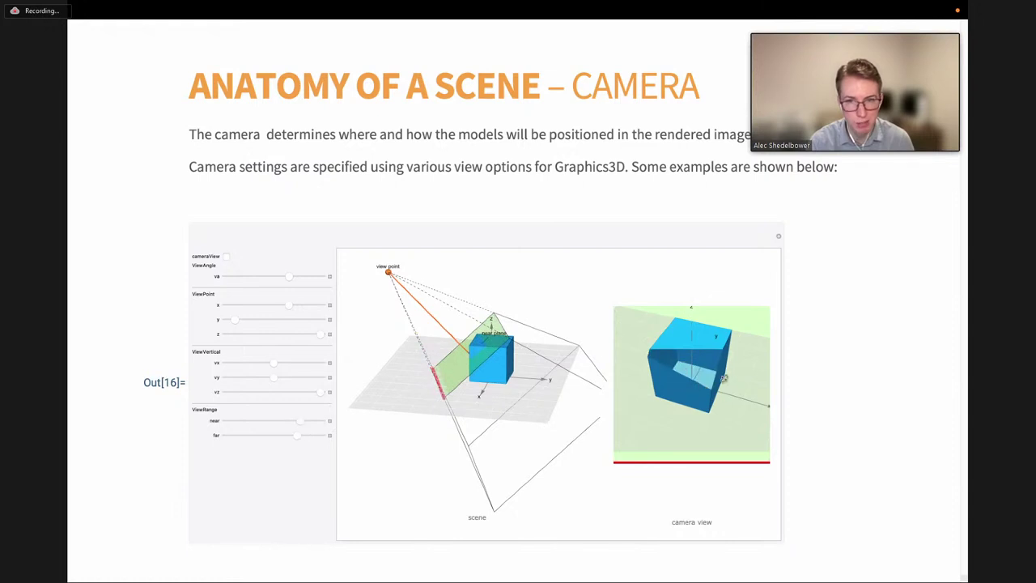
pyautogui.moveTo(295, 427)
pyautogui.mouseDown()
pyautogui.moveTo(261, 426)
pyautogui.moveTo(283, 437)
pyautogui.moveTo(262, 438)
pyautogui.moveTo(291, 437)
pyautogui.mouseUp()
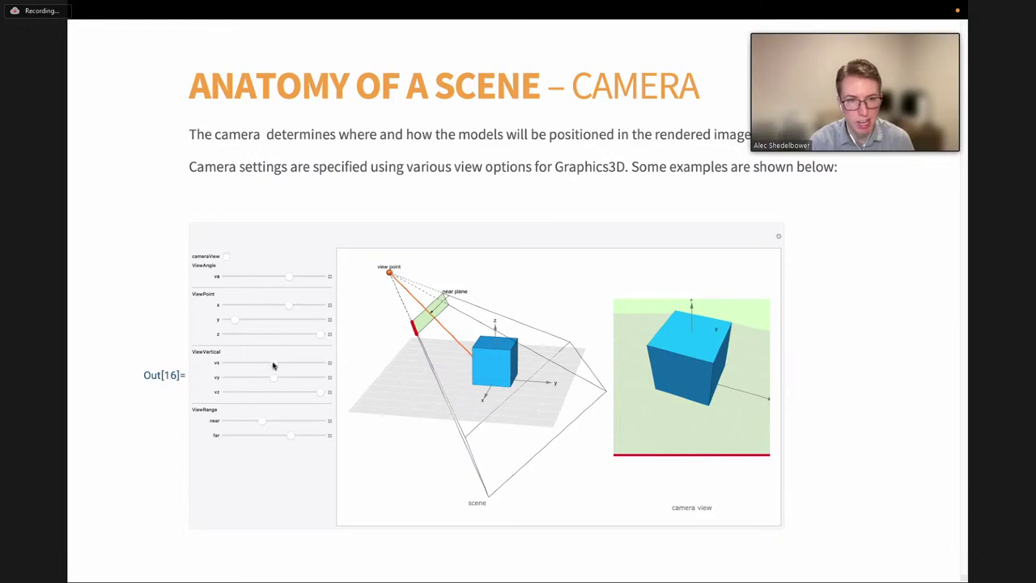
pyautogui.moveTo(277, 365)
pyautogui.mouseDown()
pyautogui.moveTo(299, 365)
pyautogui.moveTo(249, 367)
pyautogui.moveTo(305, 372)
pyautogui.moveTo(254, 372)
pyautogui.moveTo(281, 375)
pyautogui.mouseUp()
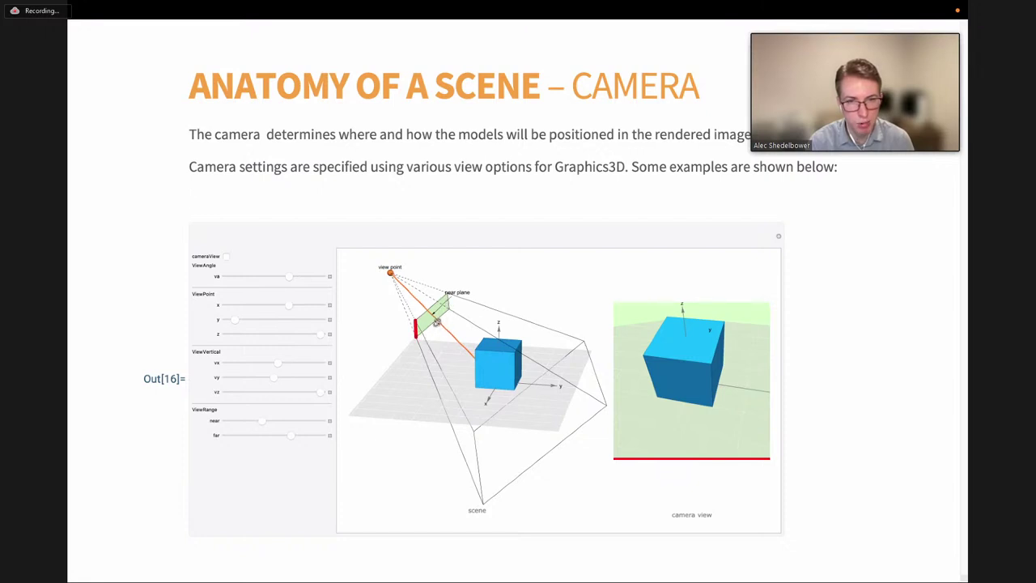
pyautogui.click(382, 213)
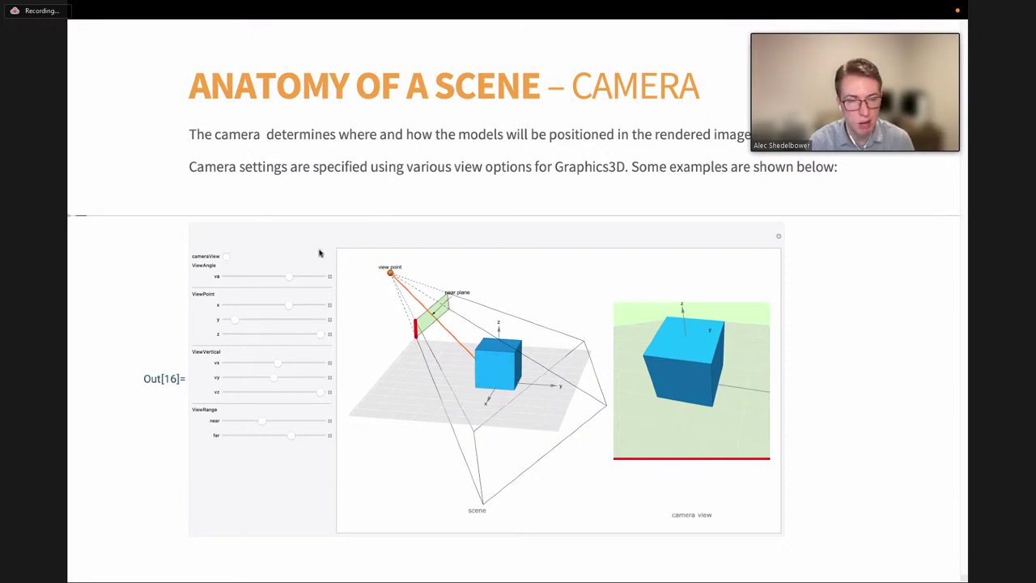